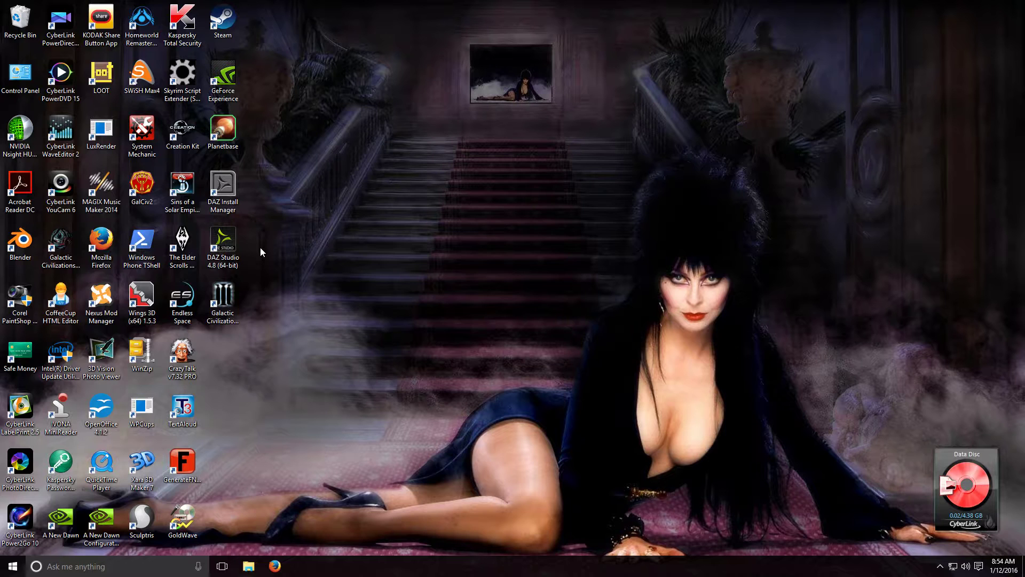
# Step: Launch DAZ Studio 4.8 and dismiss the Welcome dialog
pyautogui.doubleClick(222, 240)
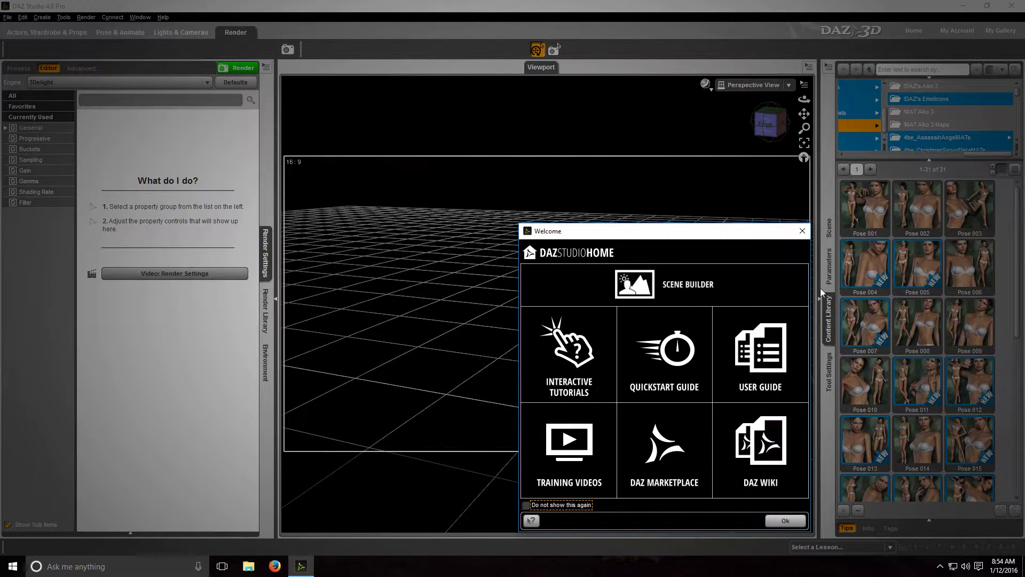
pyautogui.click(784, 521)
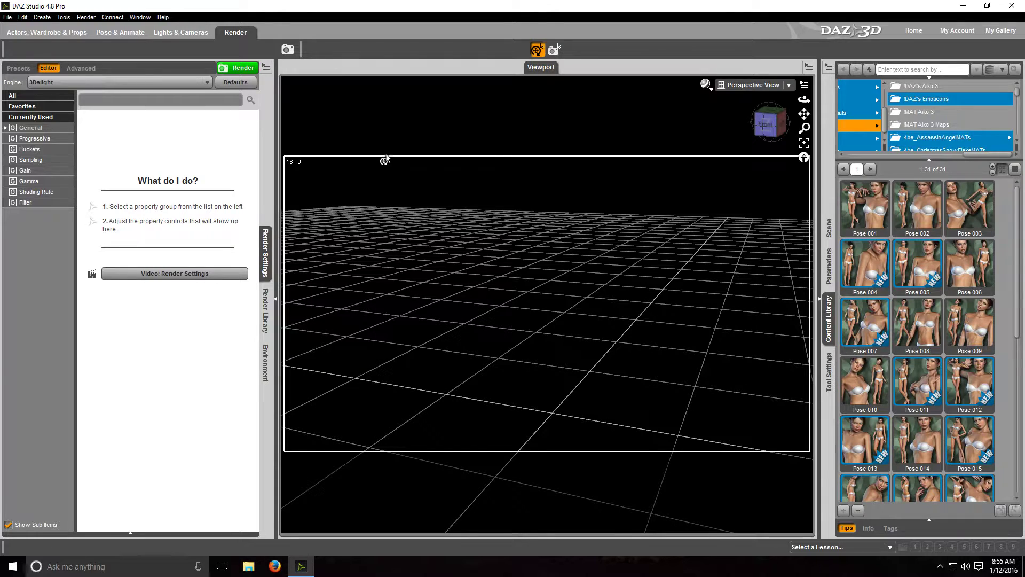
# Step: Load the pirate3 scene from the Unassigned category of the Actors, Wardrobe & Props smart content
pyautogui.click(24, 33)
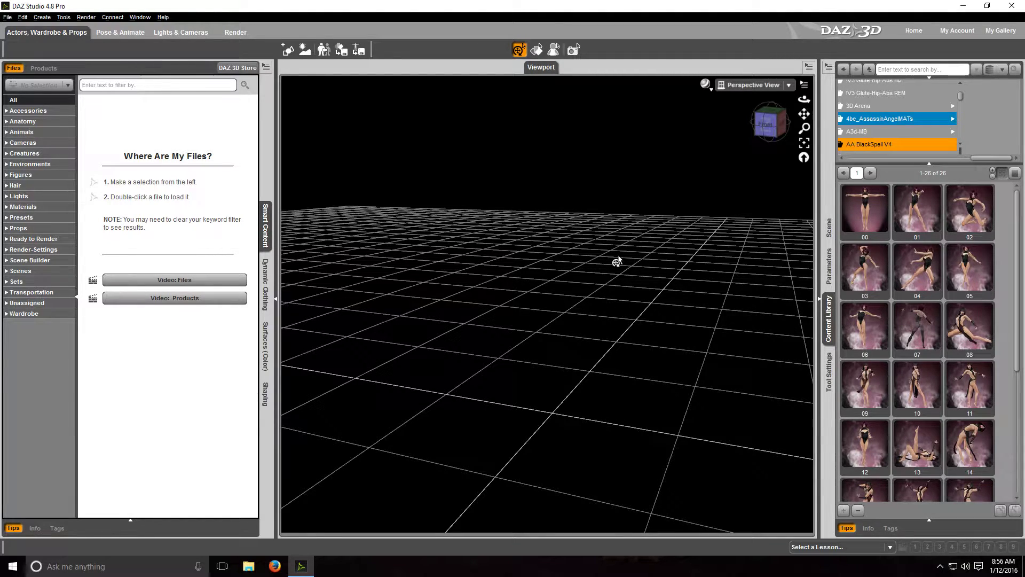
pyautogui.click(30, 303)
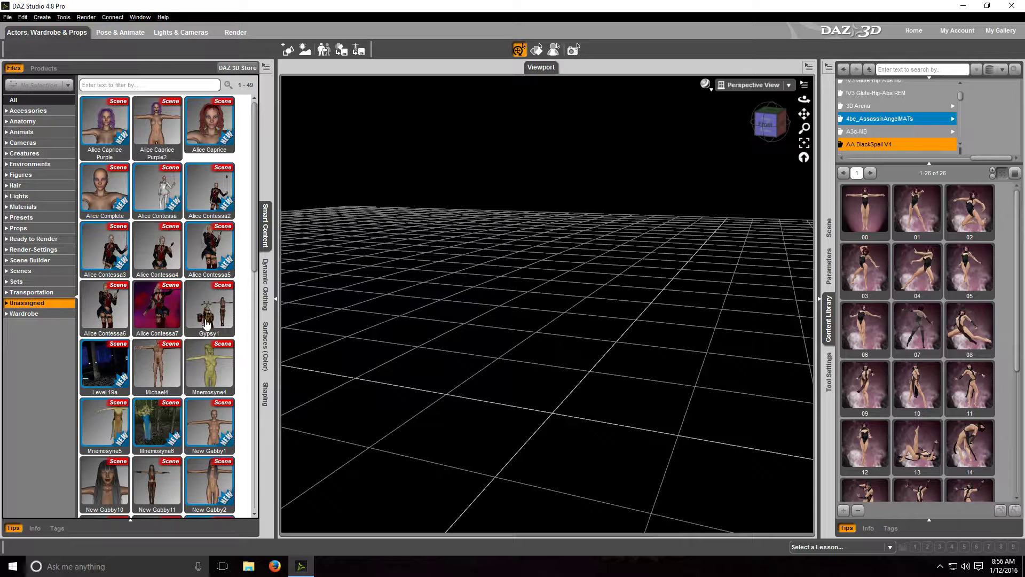
pyautogui.moveTo(206, 323)
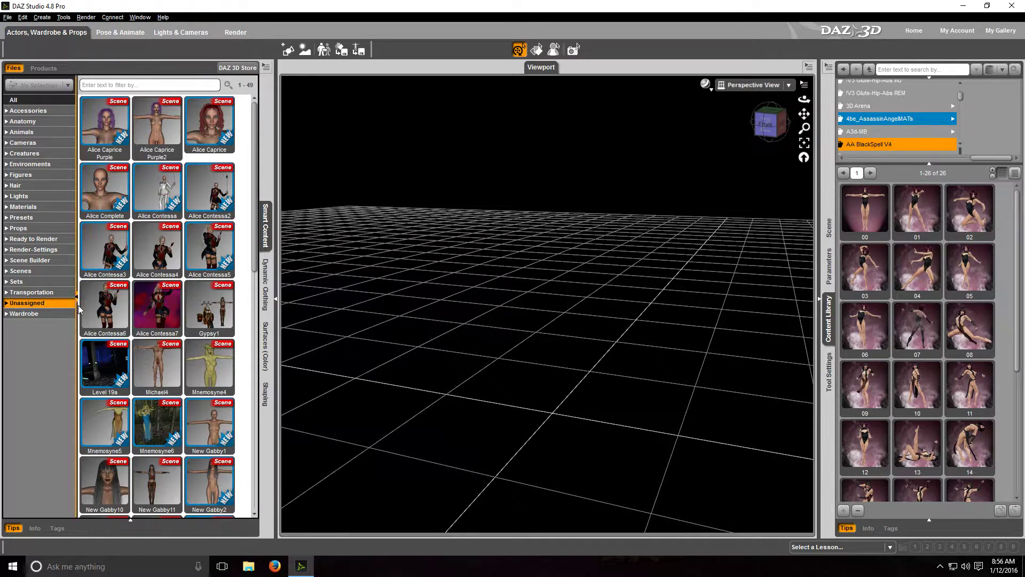
pyautogui.scroll(-1, 187, 336)
pyautogui.scroll(-7, 188, 336)
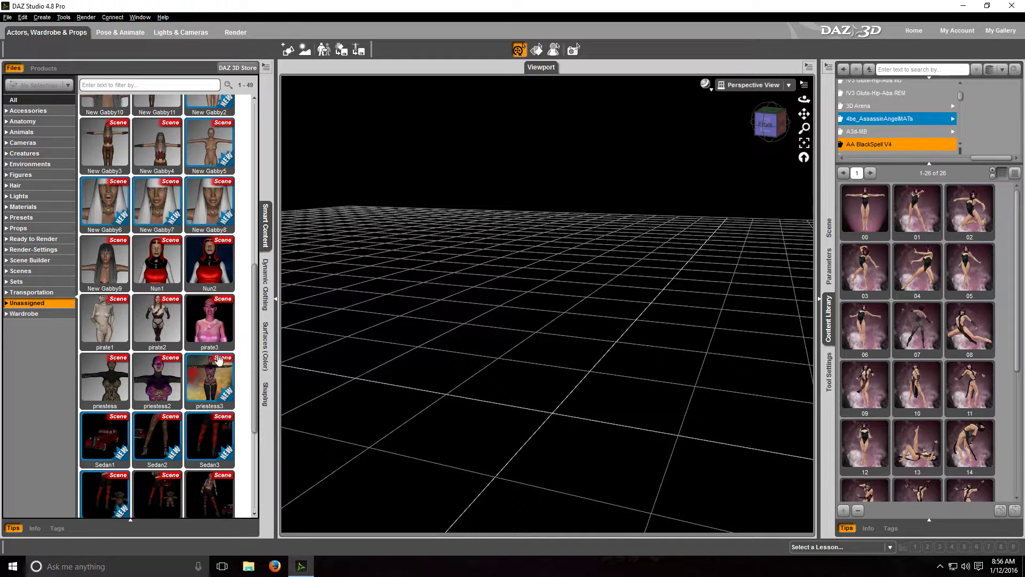
pyautogui.click(204, 319)
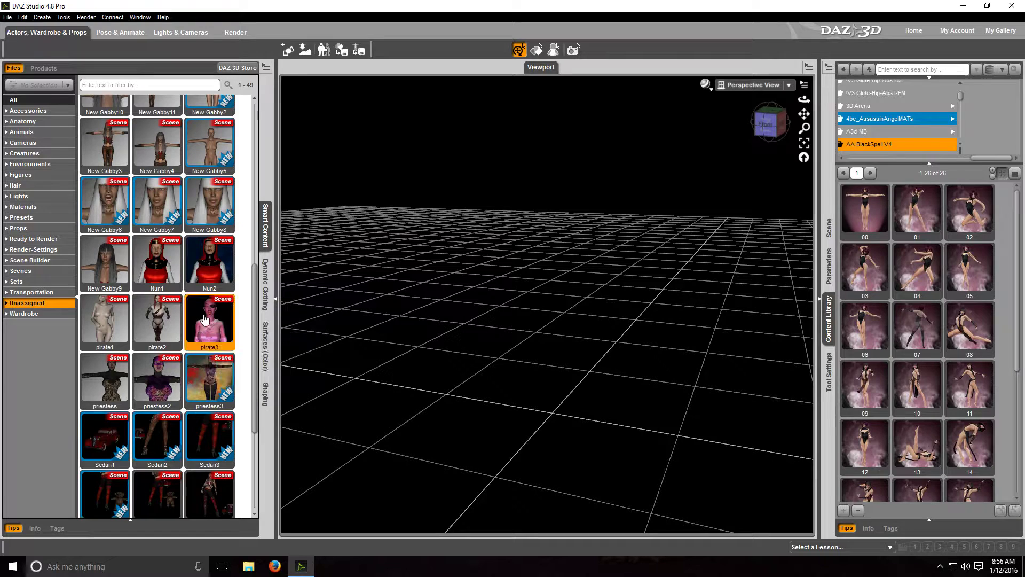
pyautogui.doubleClick(205, 319)
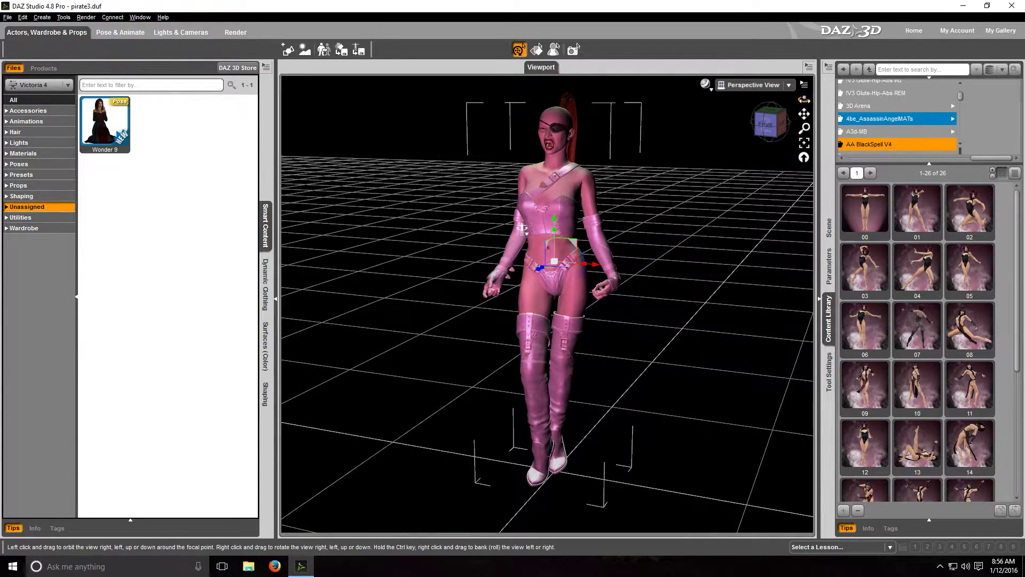
# Step: Orbit and zoom the perspective view to show the whole pirate figure from the front
pyautogui.moveTo(804, 99); pyautogui.dragTo(772, 101)
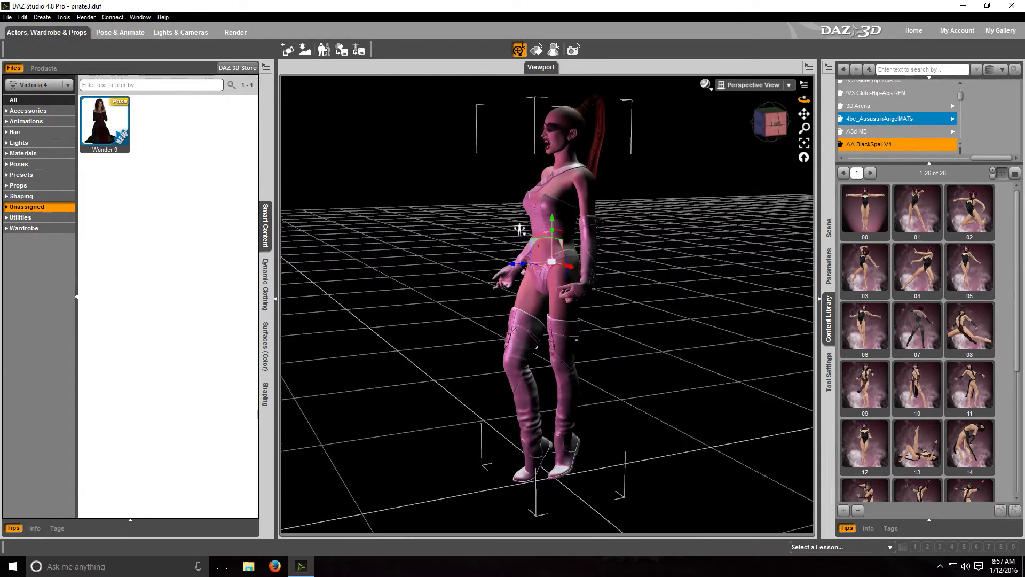
pyautogui.moveTo(771, 101); pyautogui.dragTo(682, 170)
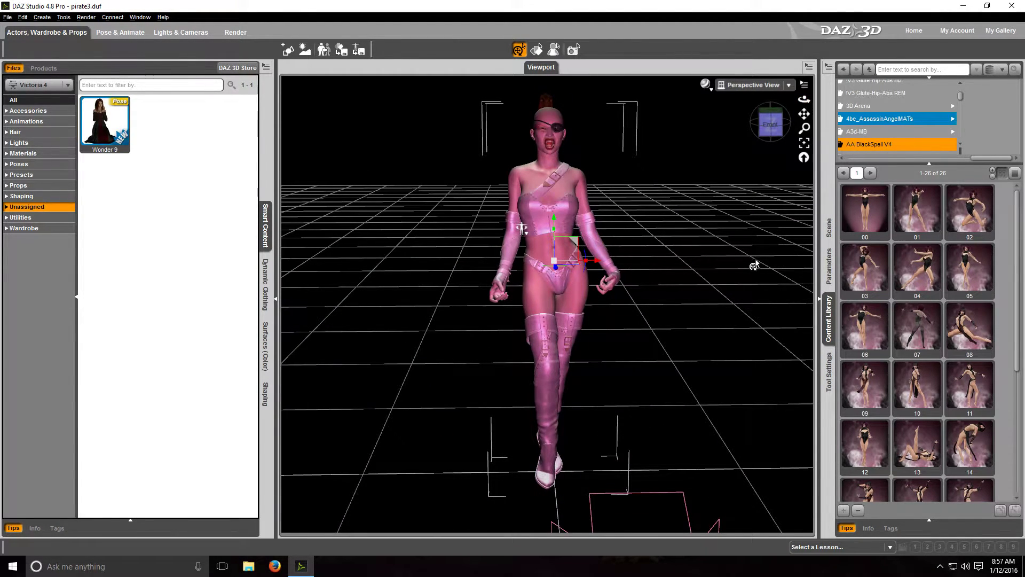
pyautogui.scroll(-6, 727, 256)
pyautogui.scroll(8, 728, 256)
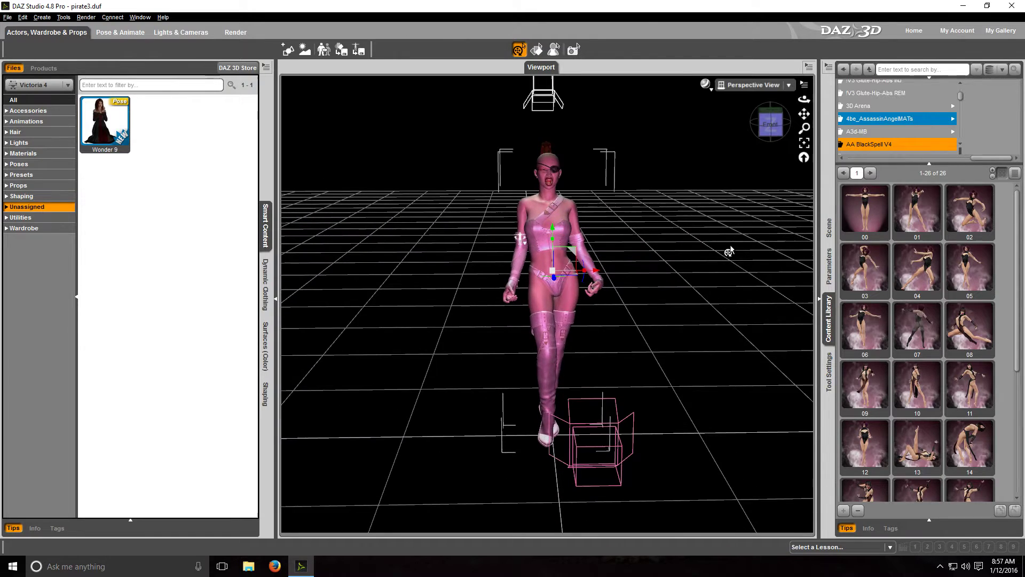
pyautogui.scroll(-2, 729, 250)
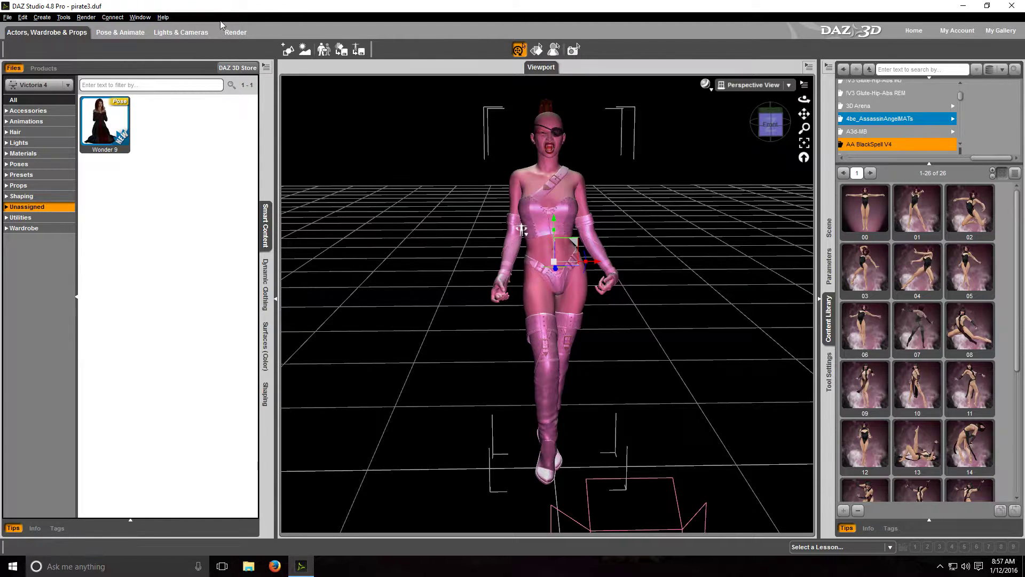
# Step: Switch to the Render activity, look over the available panes and keep the Render Settings pane shown
pyautogui.click(234, 32)
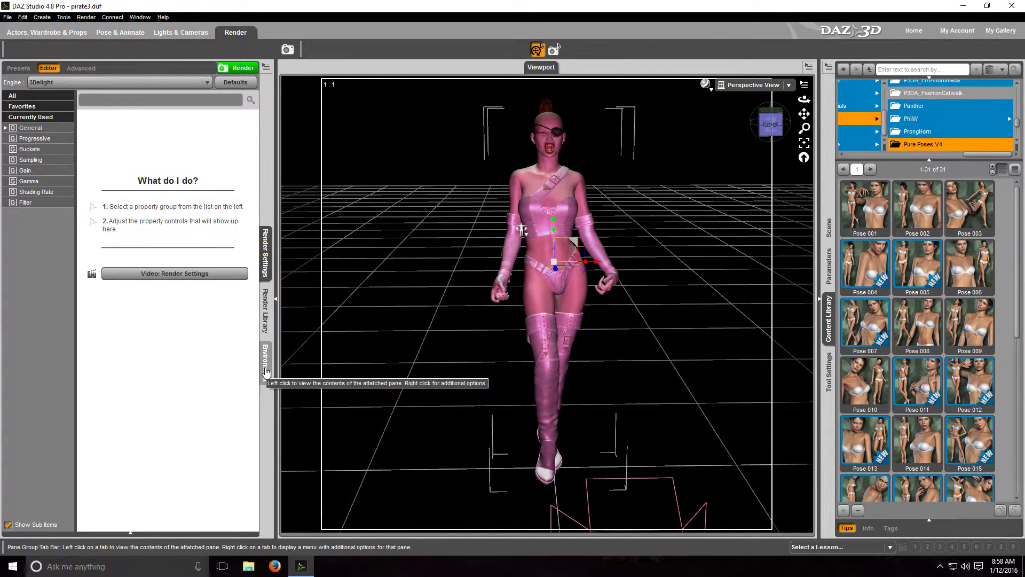
pyautogui.click(139, 18)
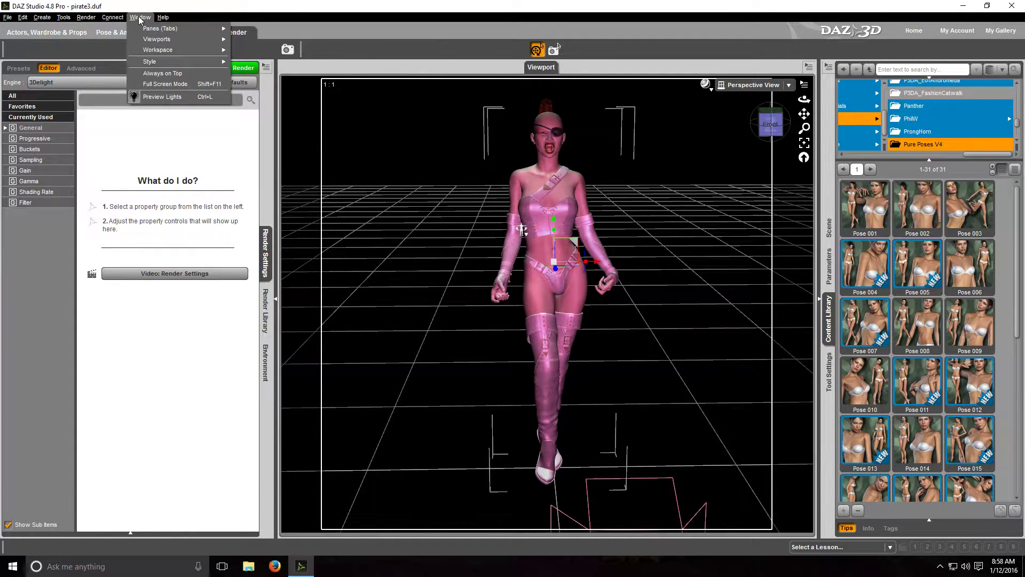
pyautogui.moveTo(147, 31)
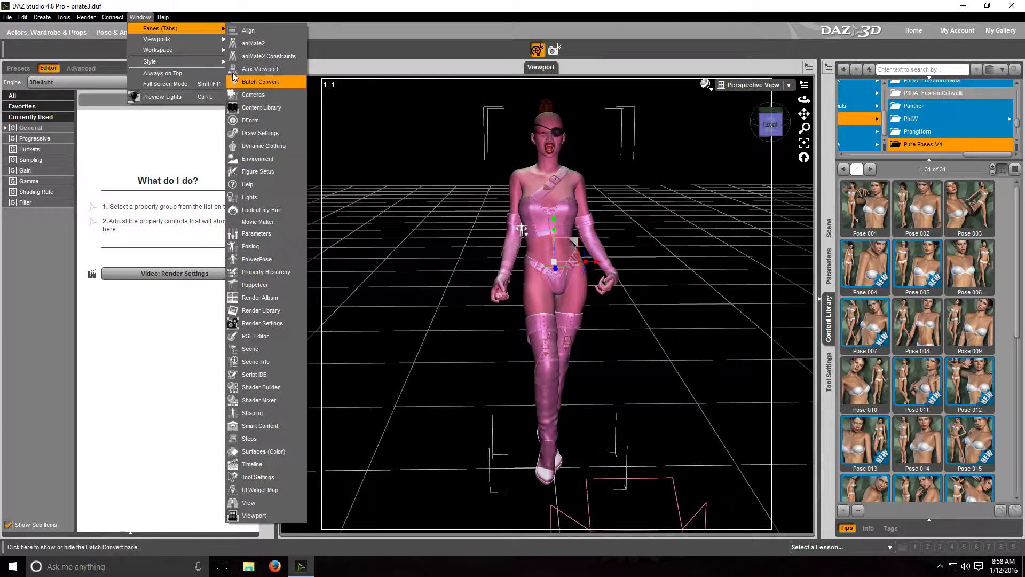
pyautogui.click(208, 6)
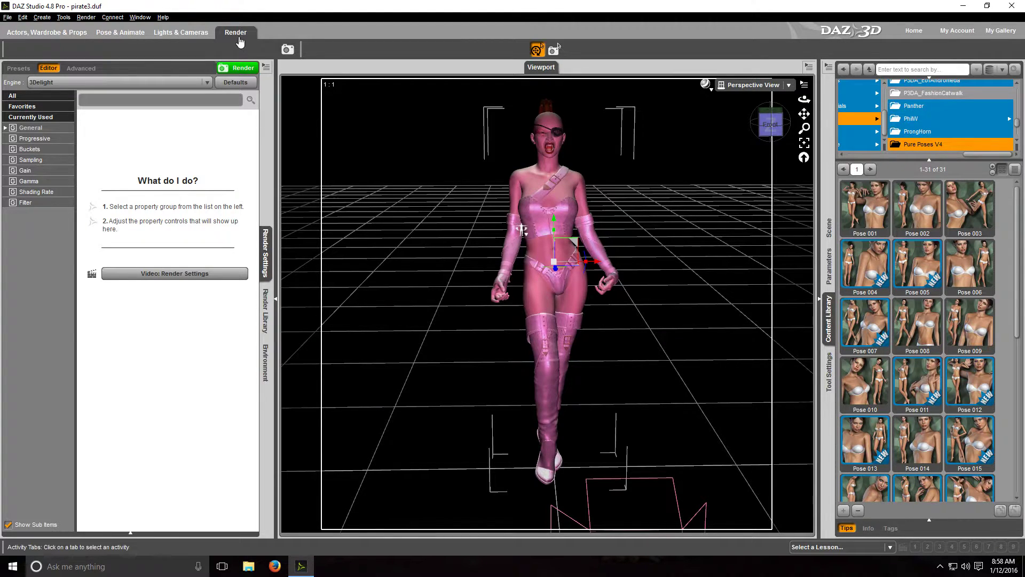
pyautogui.click(267, 260)
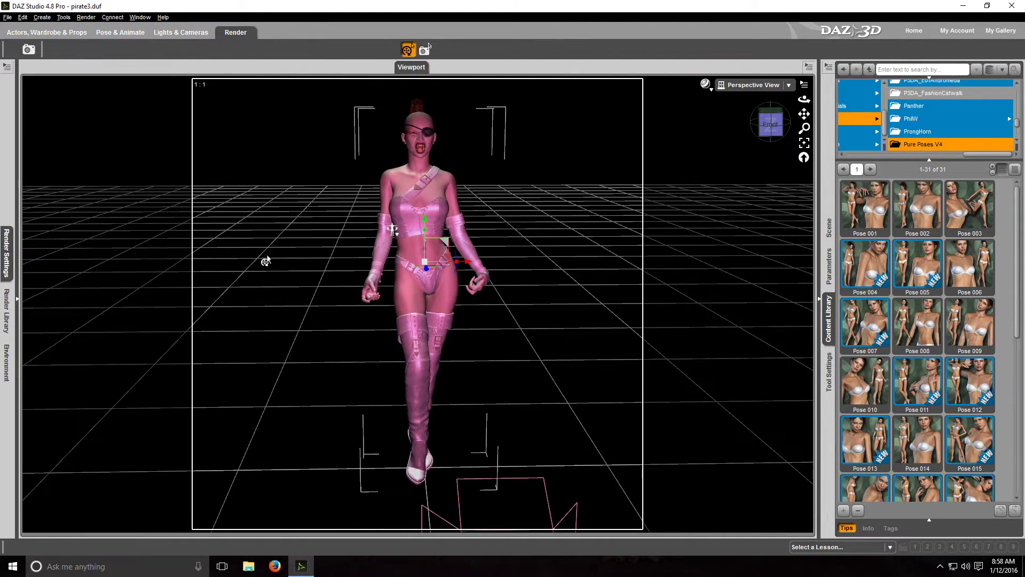
pyautogui.click(7, 254)
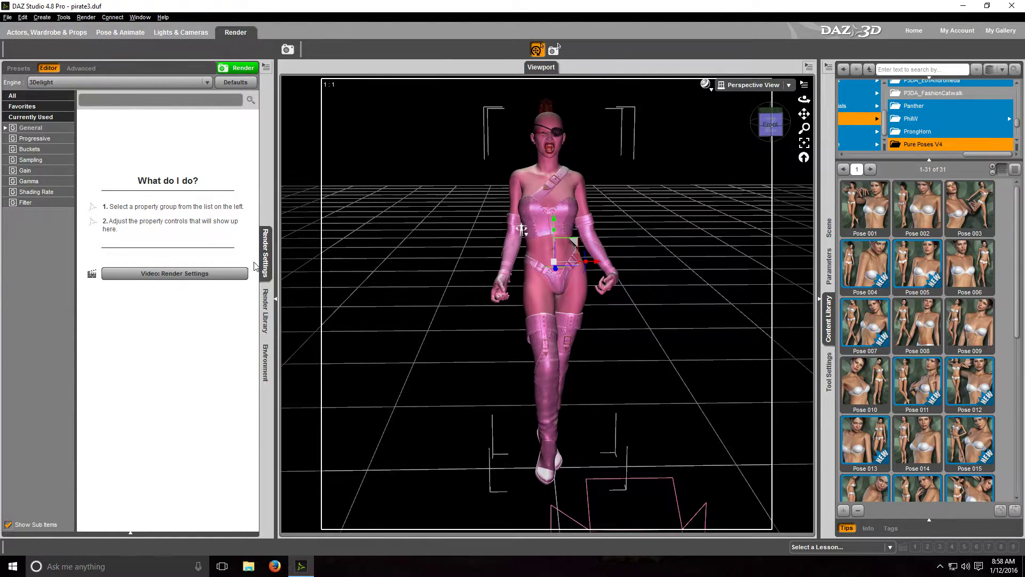
# Step: Set the general render dimension preset to Full HD [FHD] / 1080p (16:9, 1920 x 1080)
pyautogui.click(25, 130)
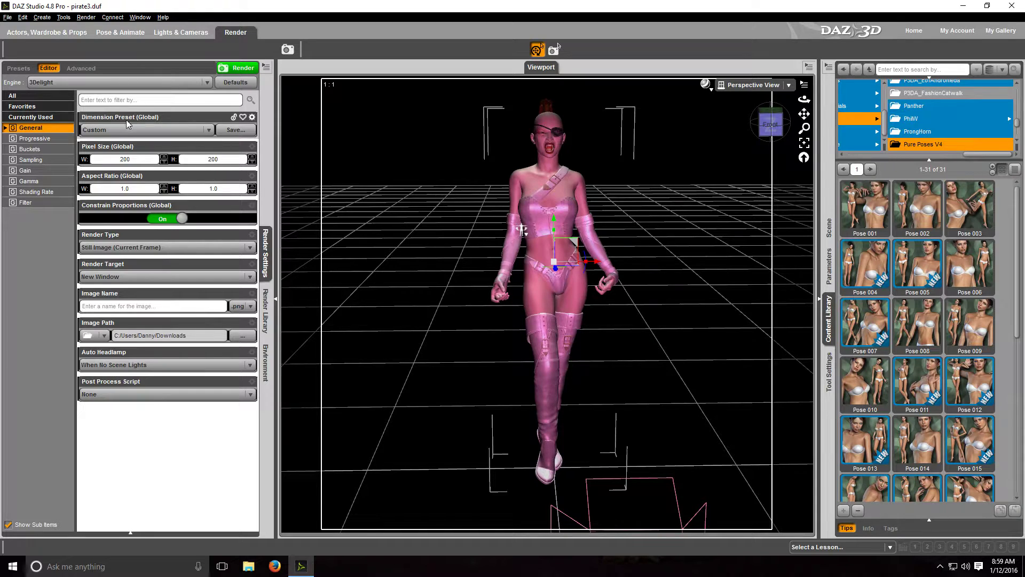
pyautogui.click(209, 129)
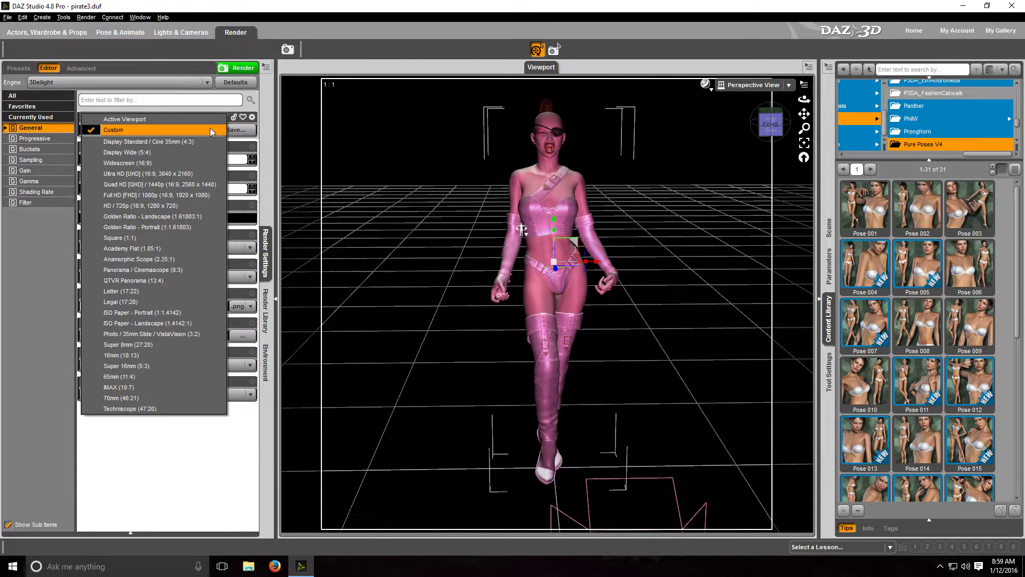
pyautogui.click(160, 195)
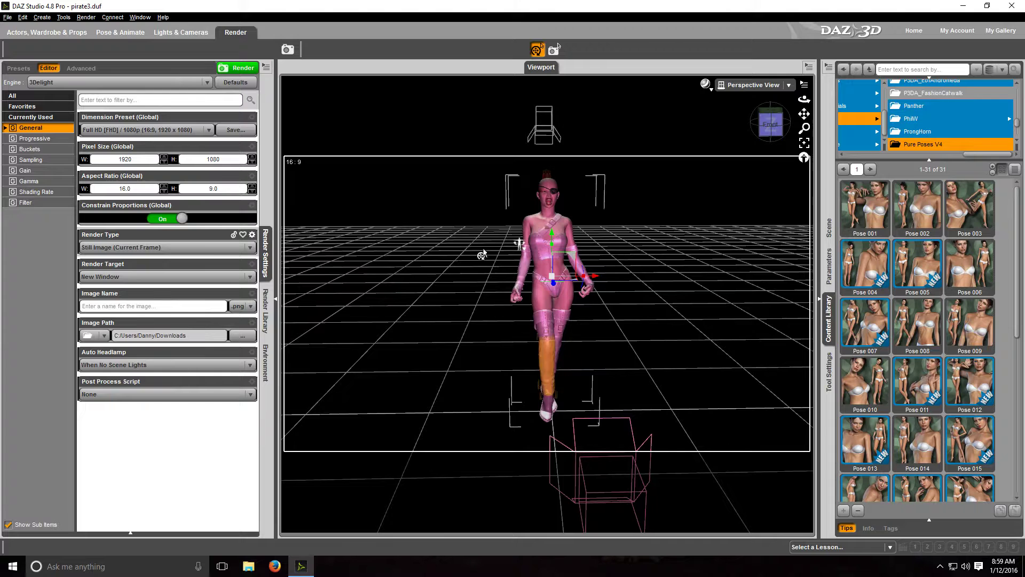
# Step: Zoom, pan and orbit the perspective view to fit the full figure, seen from the front, inside the 16:9 render frame
pyautogui.scroll(5, 642, 309)
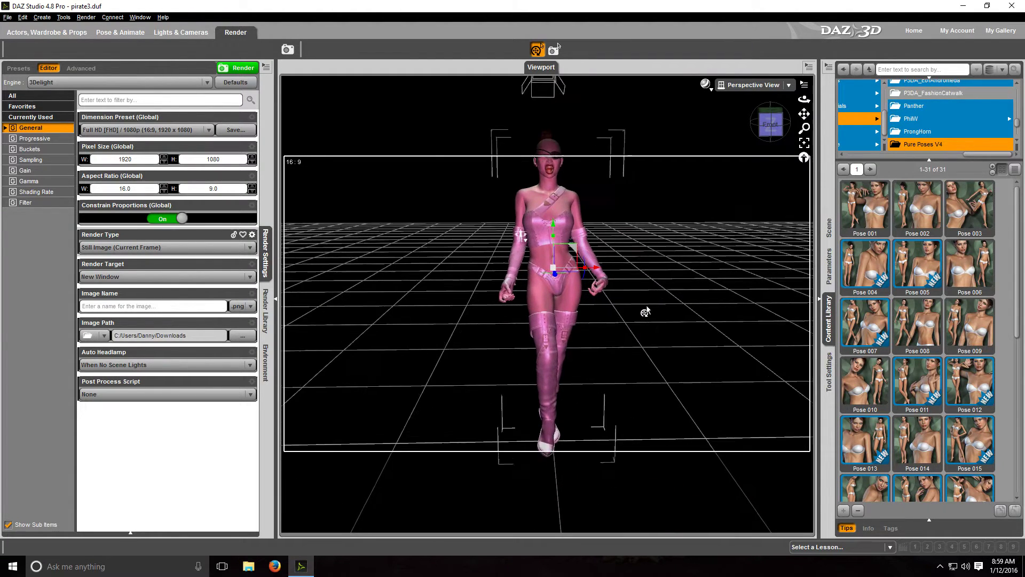
pyautogui.scroll(5, 648, 312)
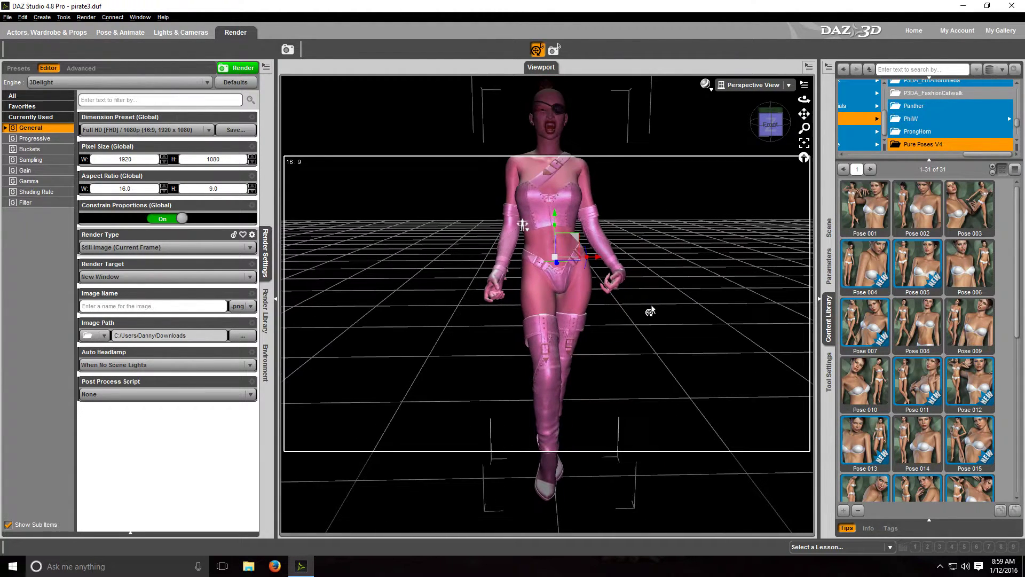
pyautogui.scroll(-2, 650, 309)
pyautogui.scroll(-3, 660, 318)
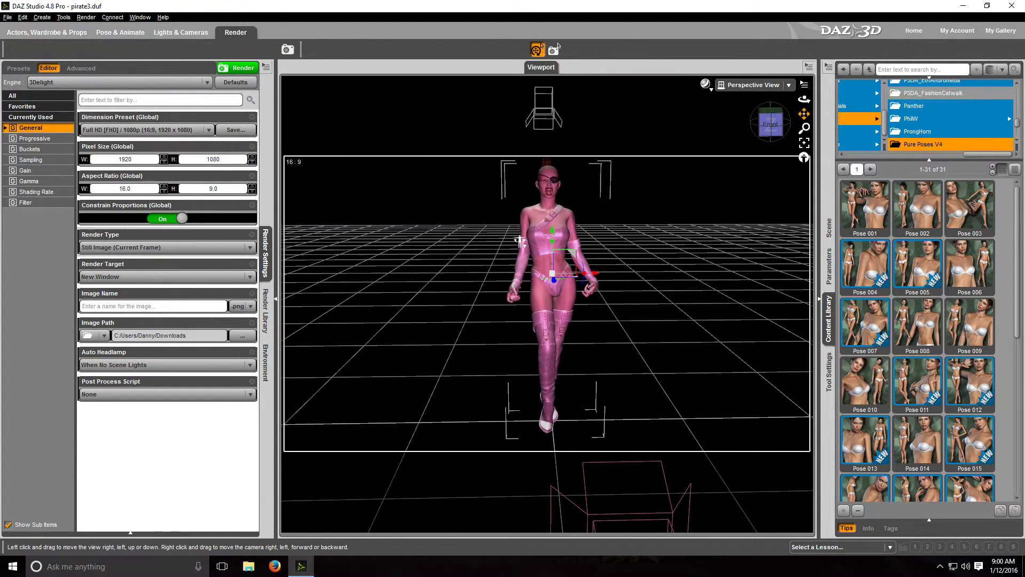
pyautogui.moveTo(804, 114); pyautogui.dragTo(803, 109)
pyautogui.scroll(2, 680, 225)
pyautogui.scroll(2, 679, 224)
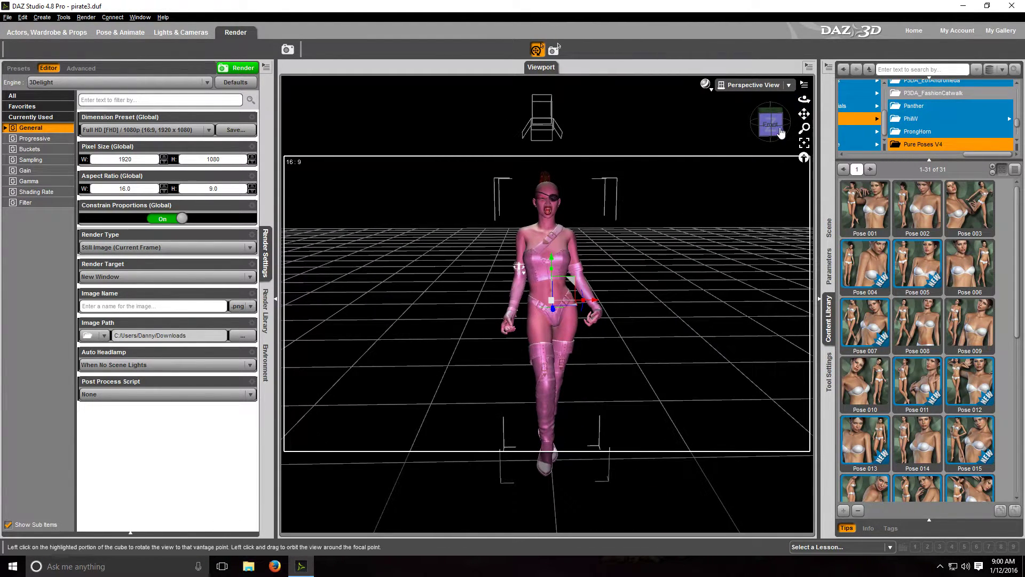
pyautogui.moveTo(802, 115); pyautogui.dragTo(802, 109)
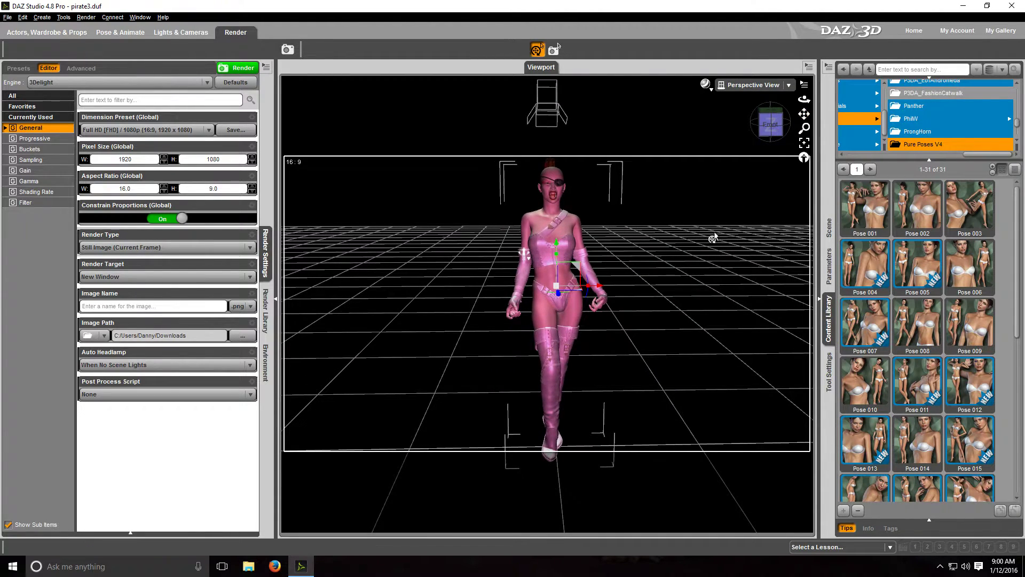
pyautogui.scroll(-1, 691, 300)
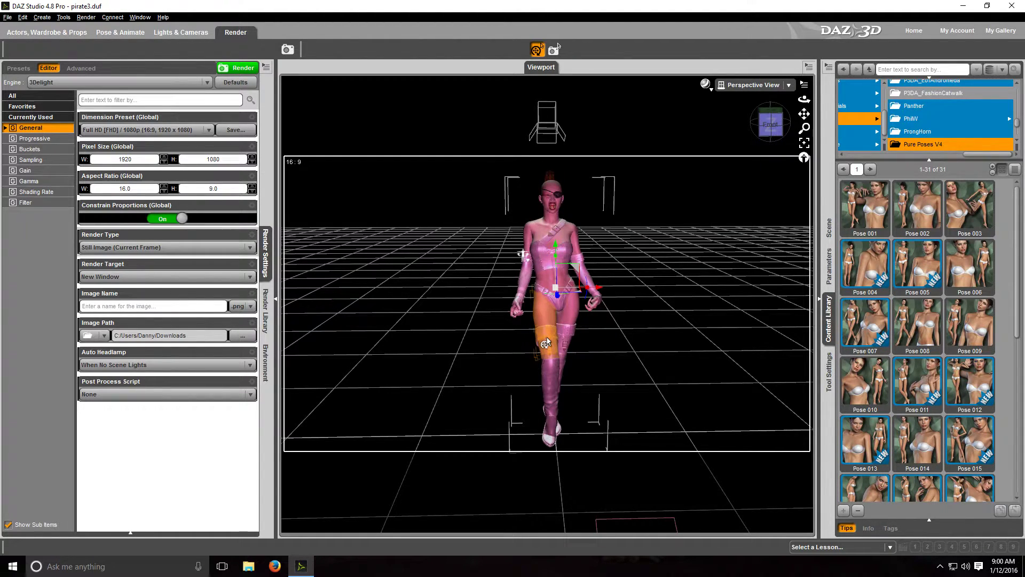
pyautogui.moveTo(525, 332); pyautogui.dragTo(514, 324)
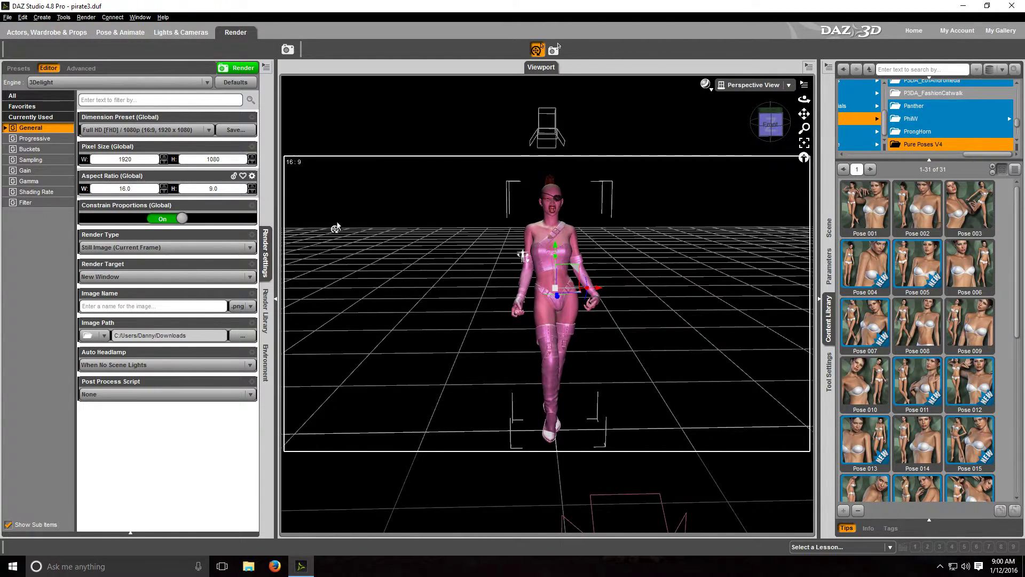
pyautogui.moveTo(803, 100); pyautogui.dragTo(806, 108)
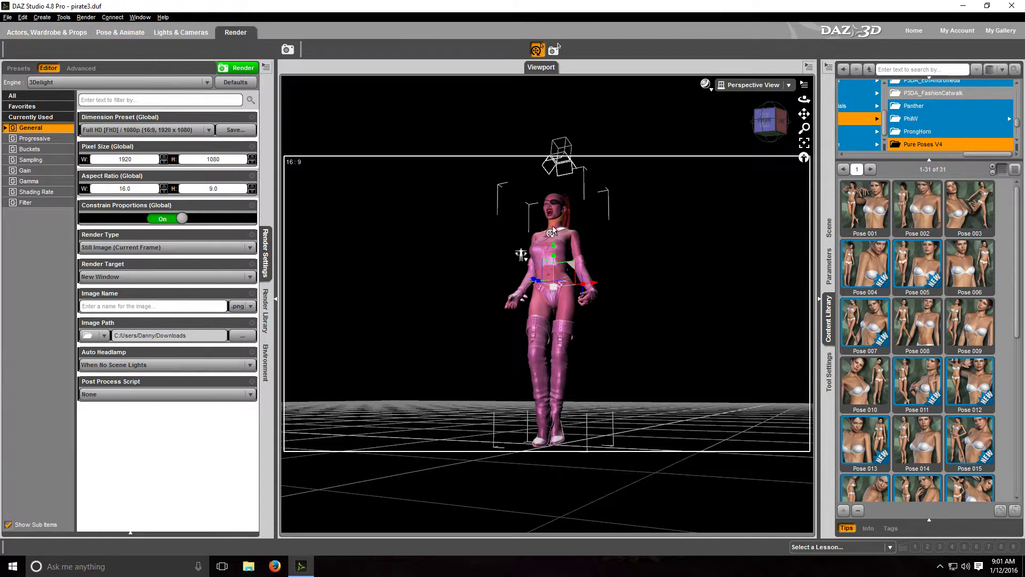
pyautogui.moveTo(803, 99); pyautogui.dragTo(747, 101)
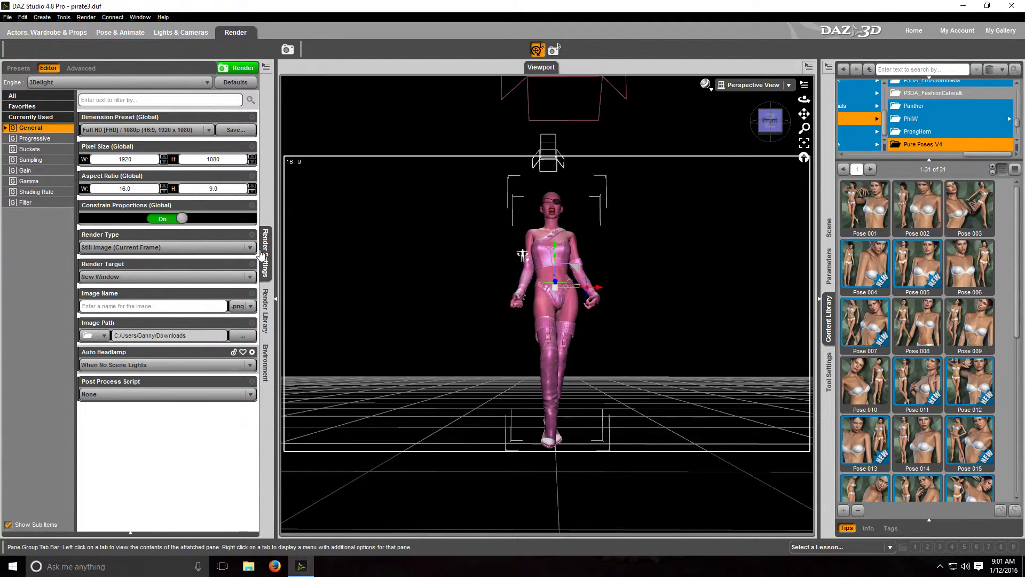
# Step: Turn off Visible in Render for the backdrop in the Environment settings
pyautogui.click(264, 367)
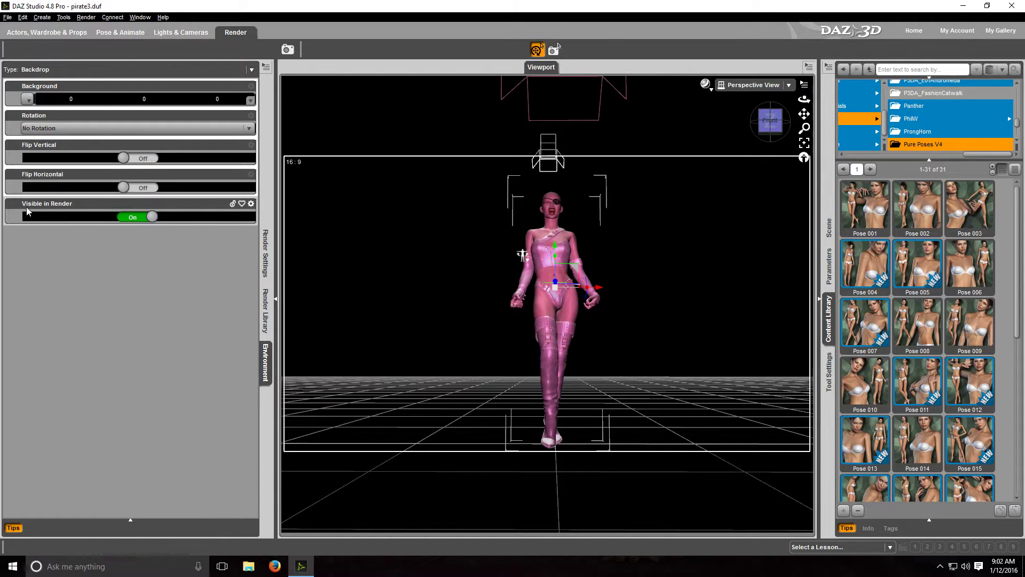
pyautogui.click(128, 217)
pyautogui.click(152, 219)
pyautogui.click(137, 221)
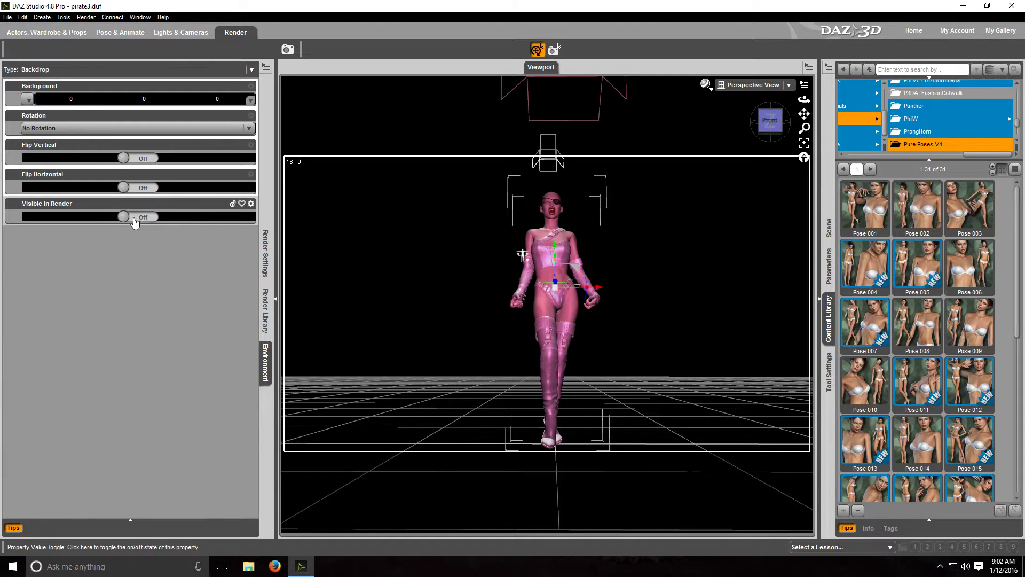
pyautogui.click(147, 220)
pyautogui.click(130, 222)
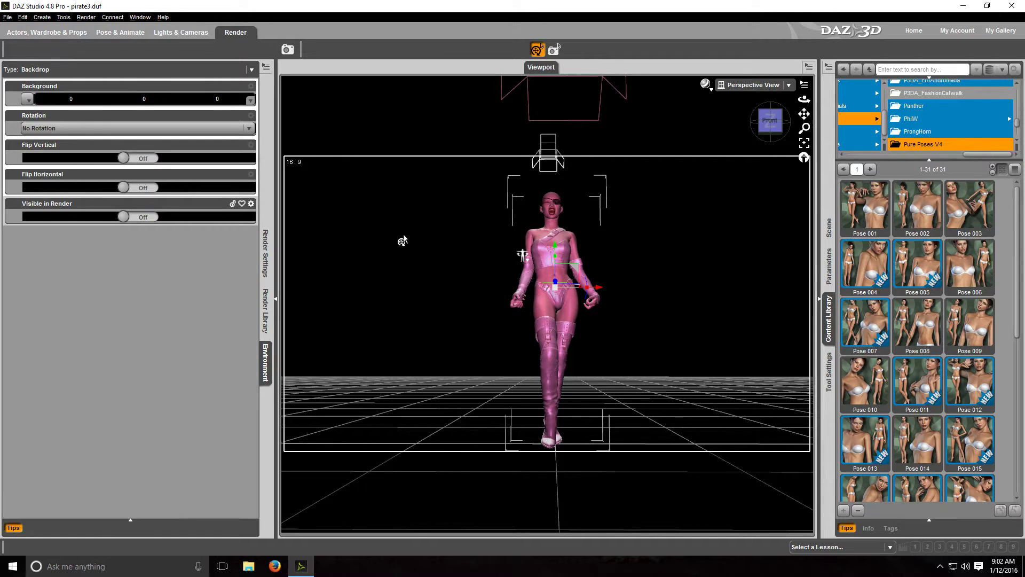
# Step: Return to the Render Settings and render the pirate figure as a still image in a new window
pyautogui.click(264, 253)
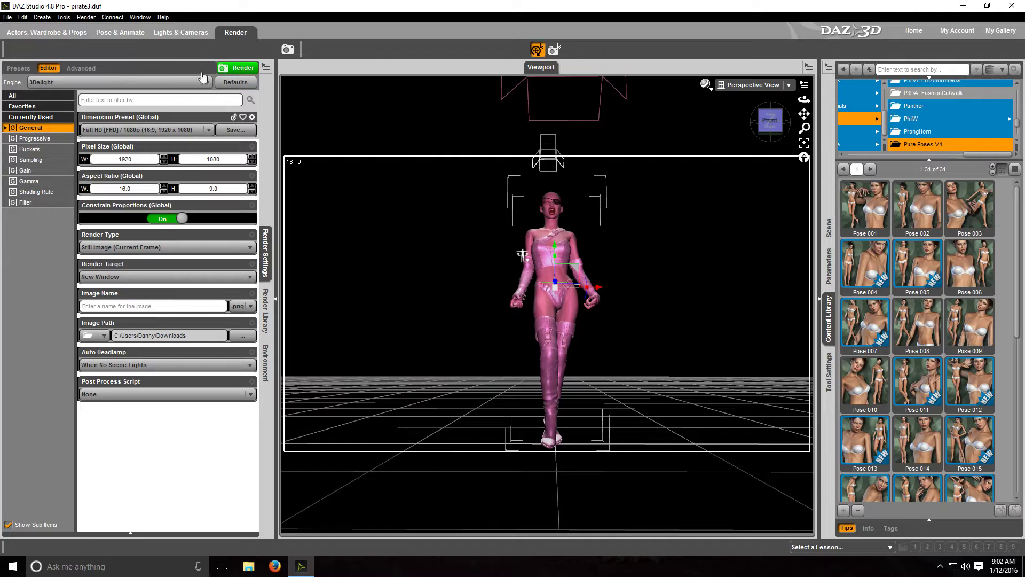
pyautogui.click(238, 71)
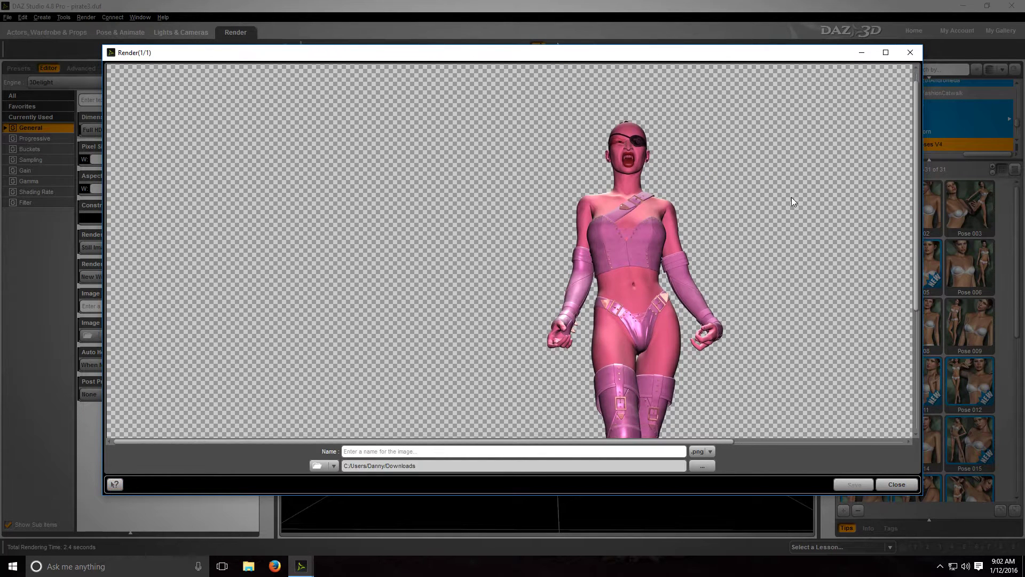
# Step: Examine the rendered pirate figure from head to boots against the transparent background in the render window
pyautogui.scroll(-3, 793, 197)
pyautogui.scroll(5, 794, 197)
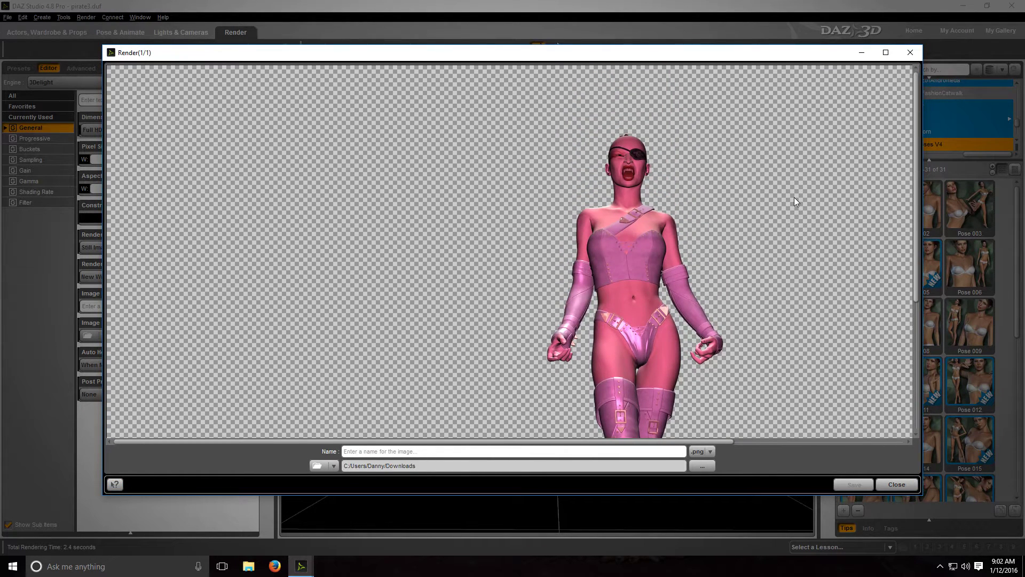
pyautogui.scroll(2, 793, 200)
pyautogui.moveTo(422, 443); pyautogui.dragTo(487, 443)
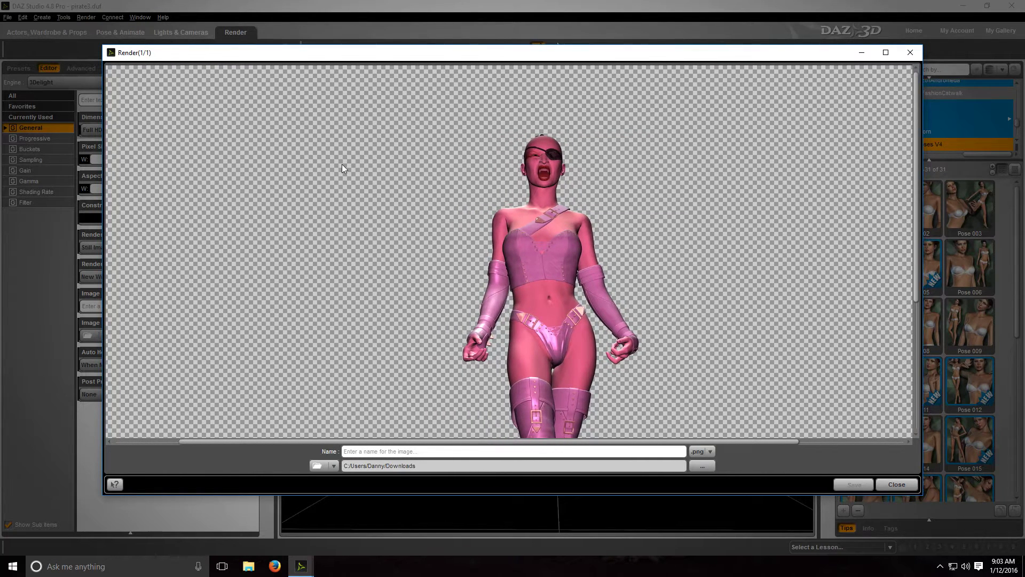
pyautogui.scroll(-5, 774, 239)
pyautogui.scroll(5, 774, 238)
pyautogui.scroll(-5, 774, 241)
pyautogui.scroll(5, 776, 240)
pyautogui.scroll(-3, 744, 250)
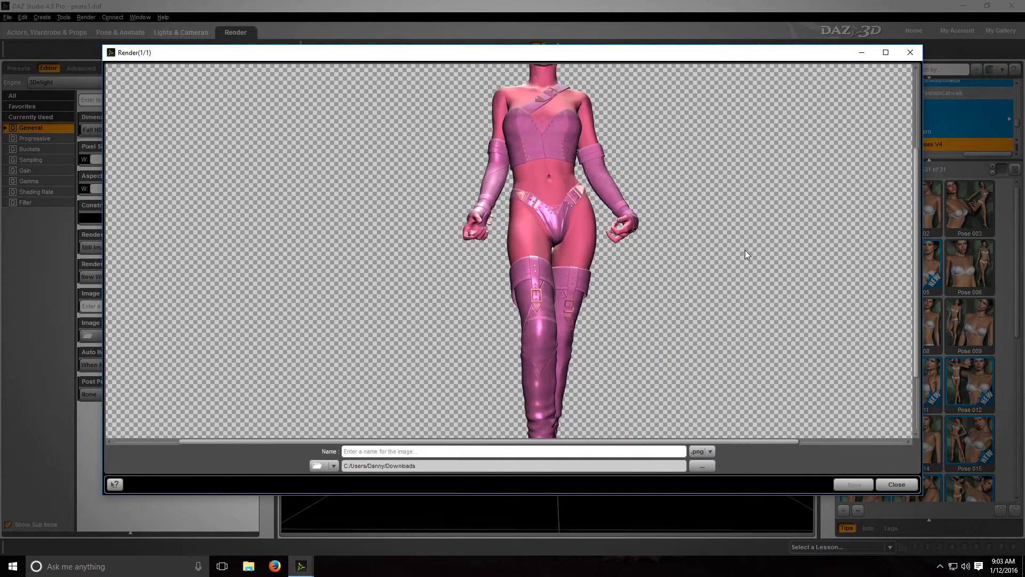
# Step: Start naming the rendered image, and close the render window without saving it
pyautogui.click(351, 453)
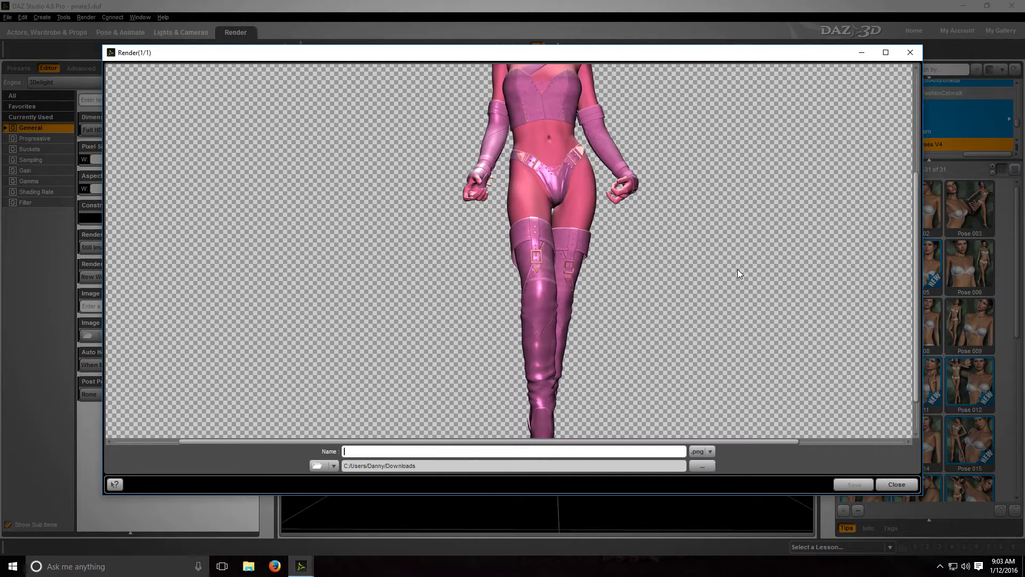
pyautogui.write('save name')
pyautogui.click(910, 52)
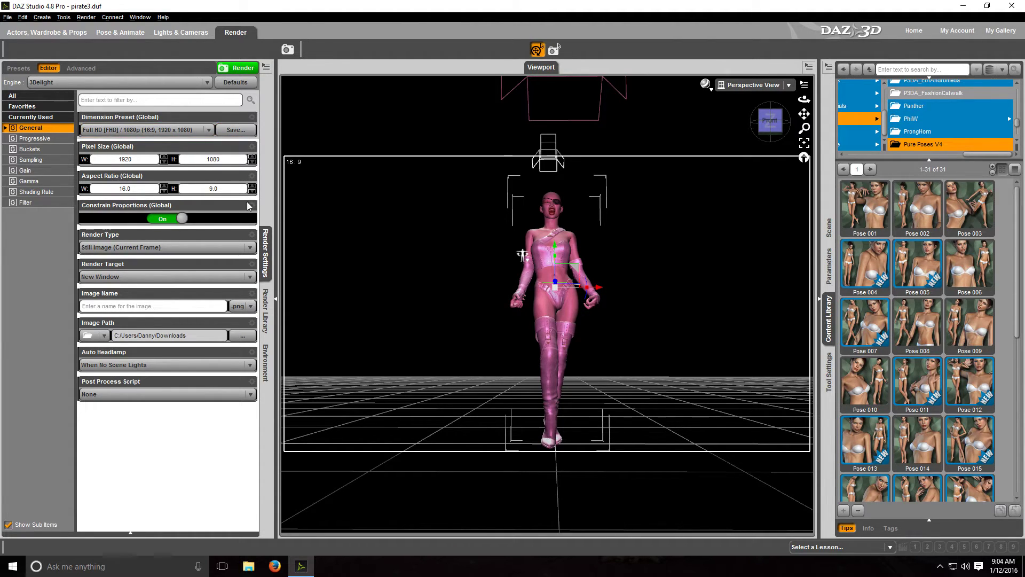
# Step: Set the general render dimension preset to Square (1:1)
pyautogui.click(263, 243)
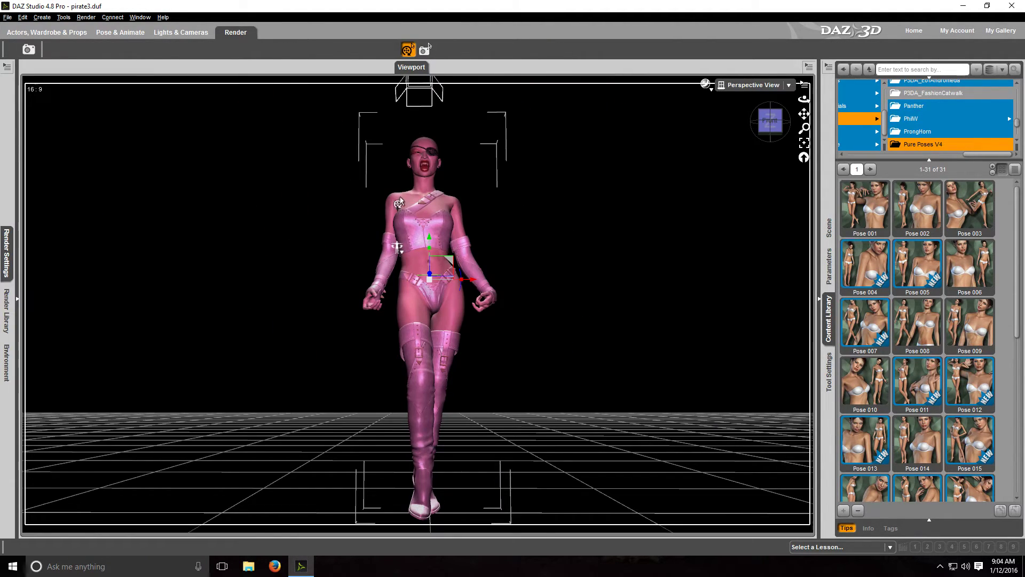
pyautogui.click(7, 255)
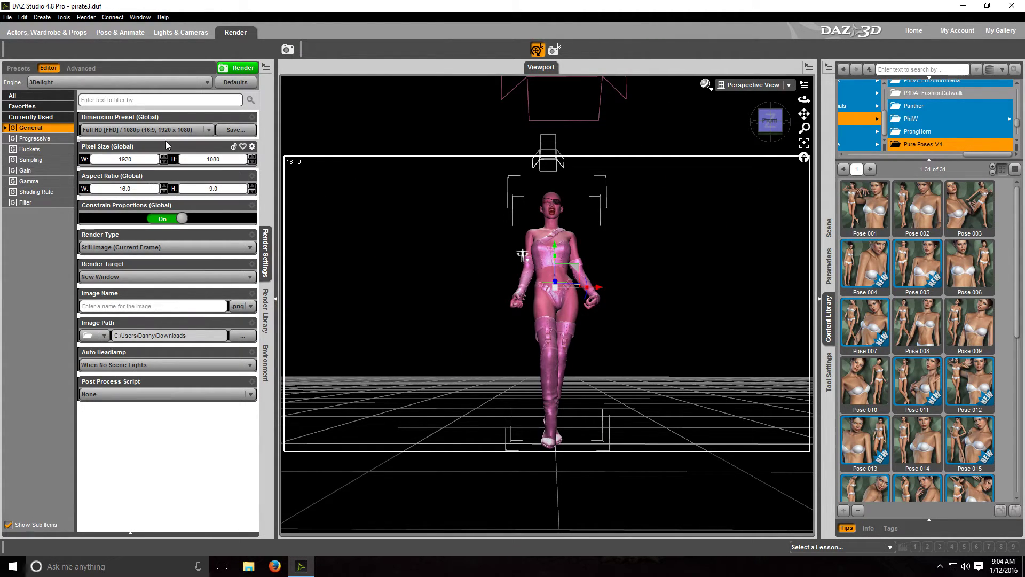
pyautogui.click(209, 131)
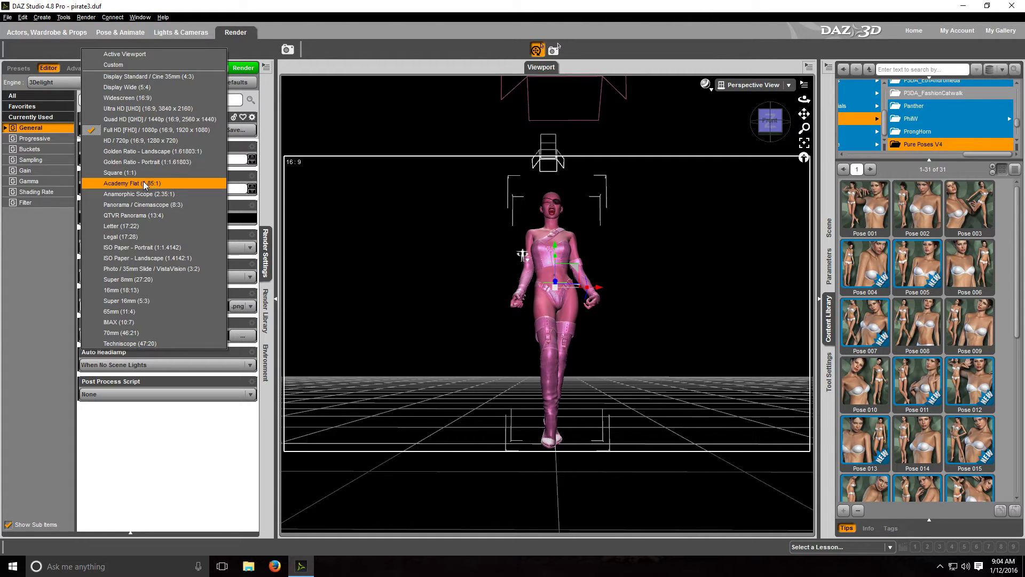
pyautogui.click(126, 174)
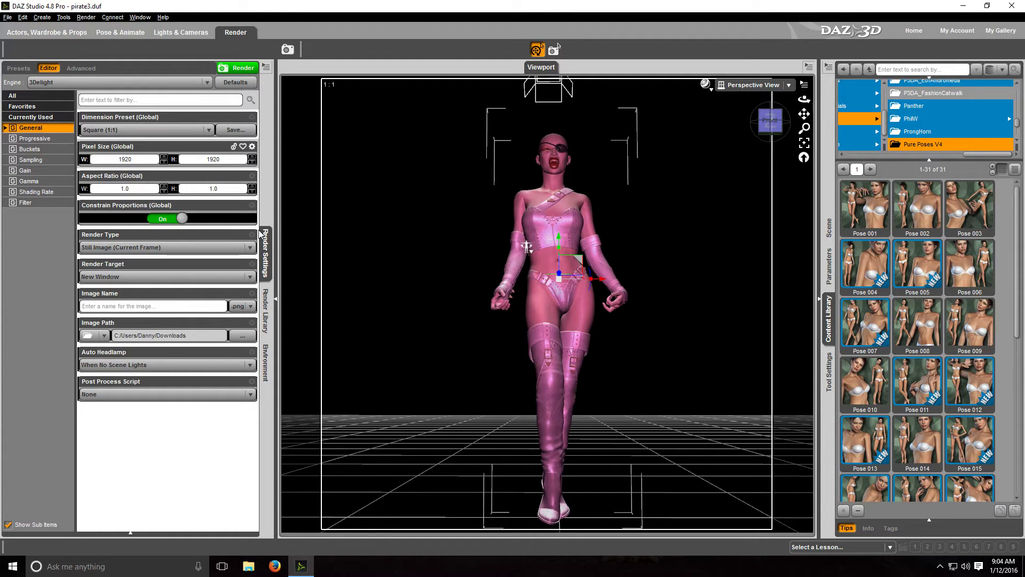
# Step: Set the render pixel size to 200 x 200
pyautogui.press('Delete')
pyautogui.press('Delete')
pyautogui.write('200')
pyautogui.press('Tab')
# Step: Check the backdrop's Visible in Render setting, then render the square still image in a new window and close the result unsaved
pyautogui.click(265, 365)
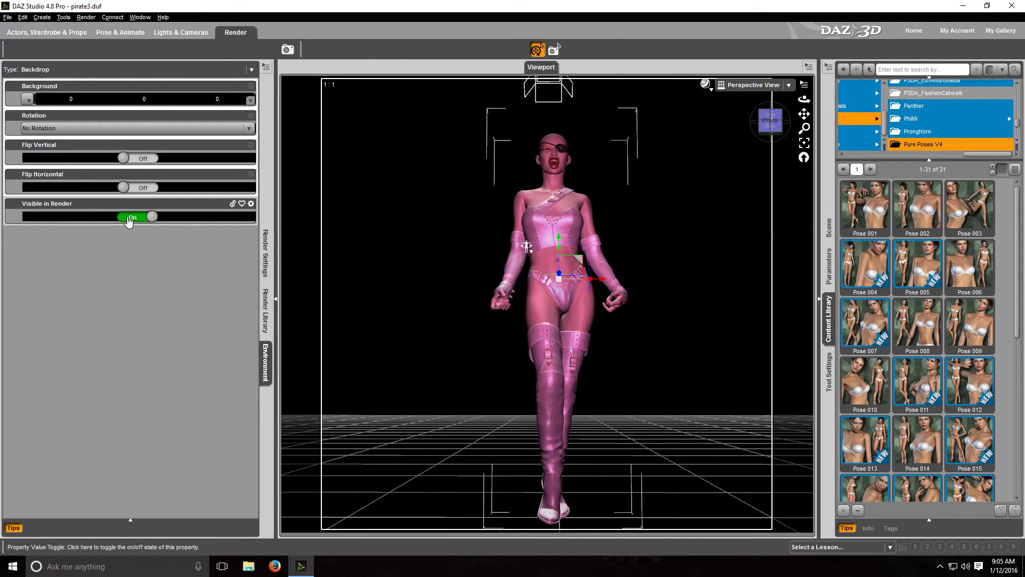
pyautogui.click(265, 253)
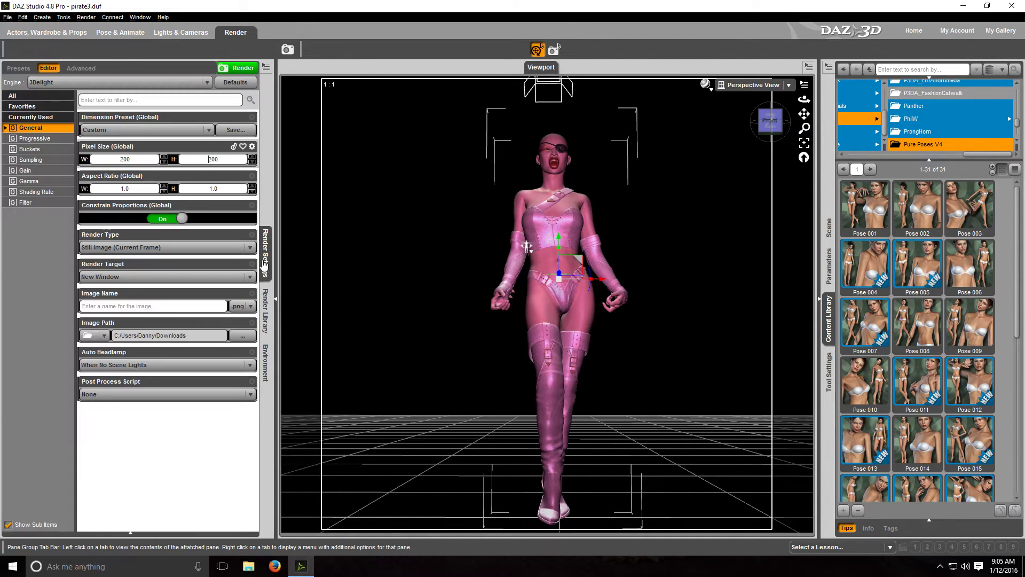
pyautogui.click(238, 71)
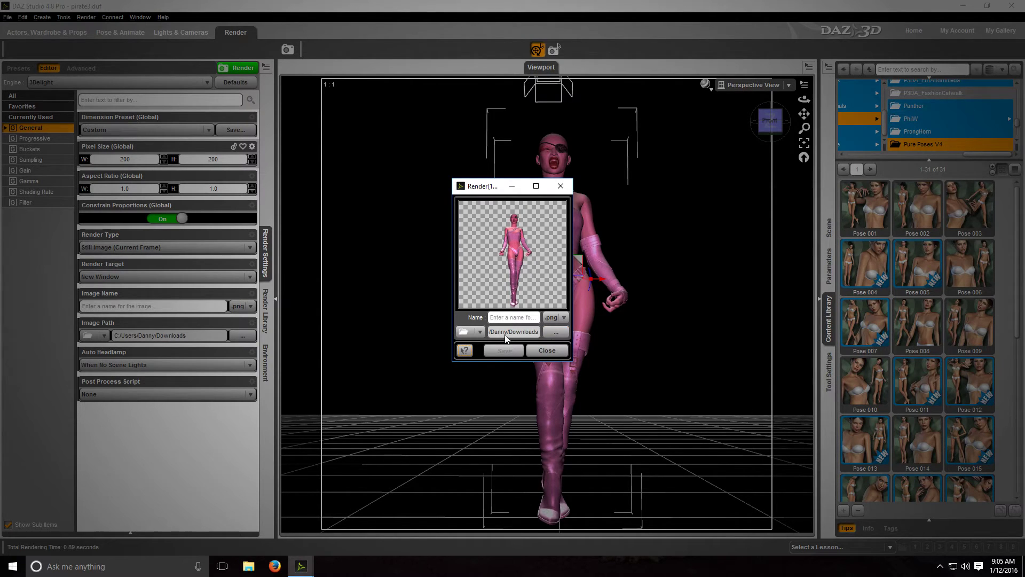
pyautogui.click(560, 185)
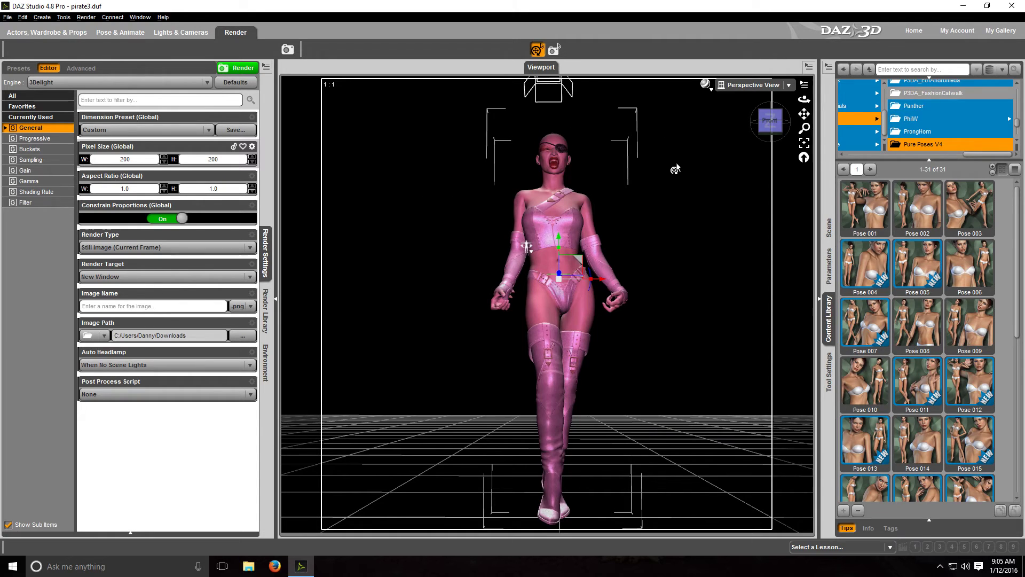
# Step: Zoom, pan and orbit the perspective view to frame the figure's head and upper body at a three-quarter angle inside the square frame
pyautogui.scroll(3, 676, 168)
pyautogui.scroll(3, 673, 171)
pyautogui.moveTo(803, 114); pyautogui.dragTo(804, 101)
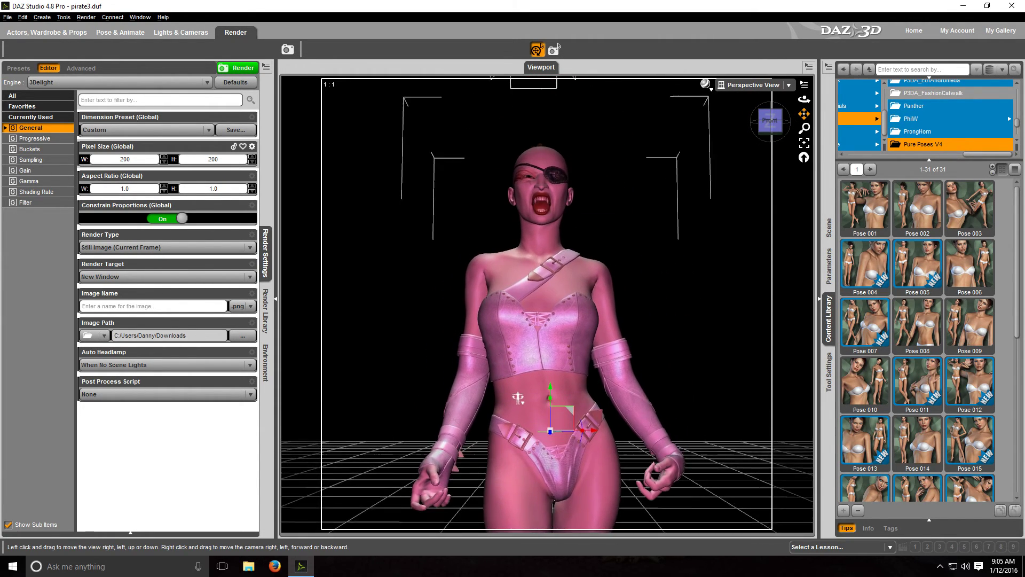
pyautogui.scroll(4, 723, 154)
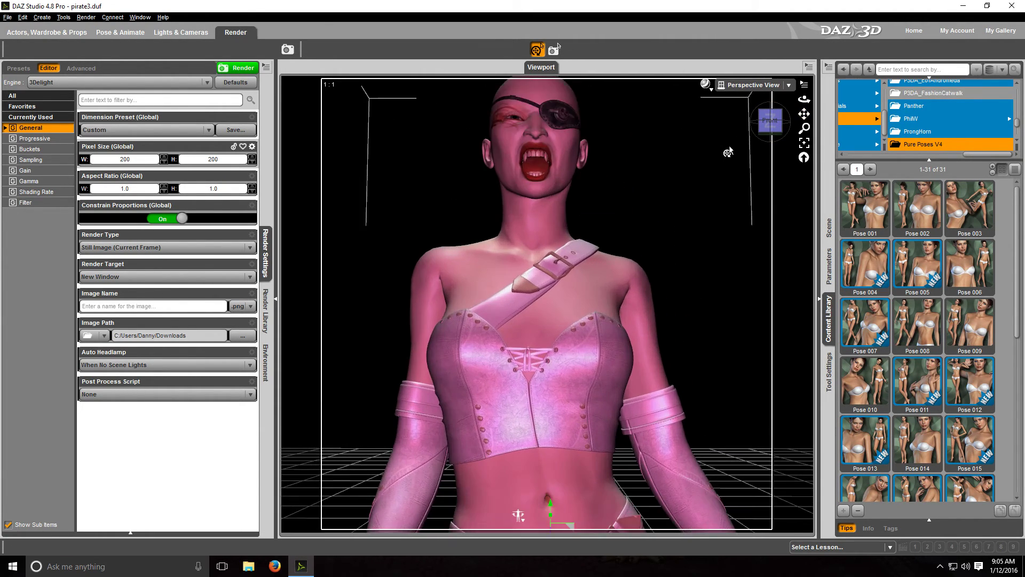
pyautogui.moveTo(805, 114); pyautogui.dragTo(804, 102)
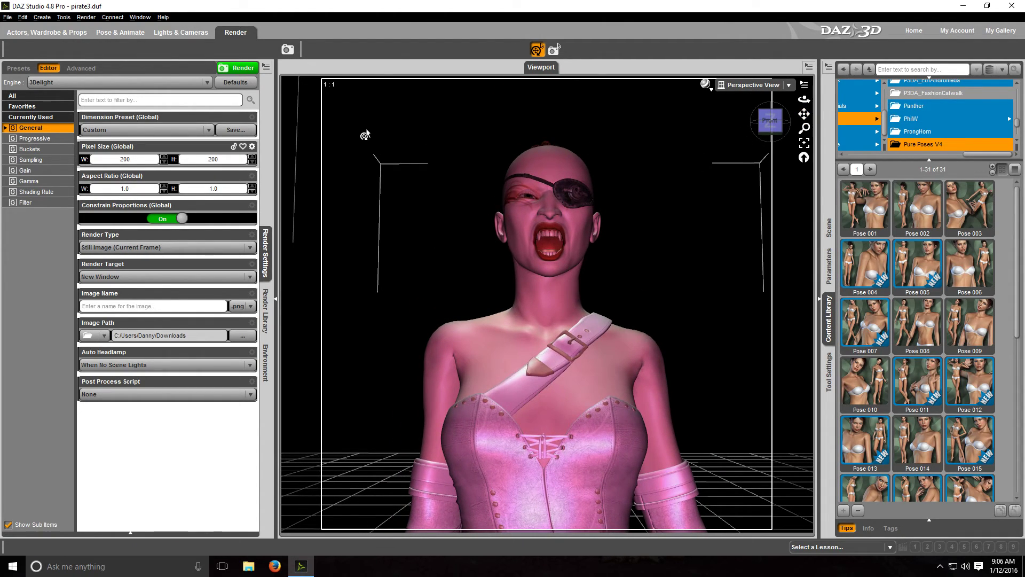
pyautogui.moveTo(803, 100); pyautogui.dragTo(804, 100)
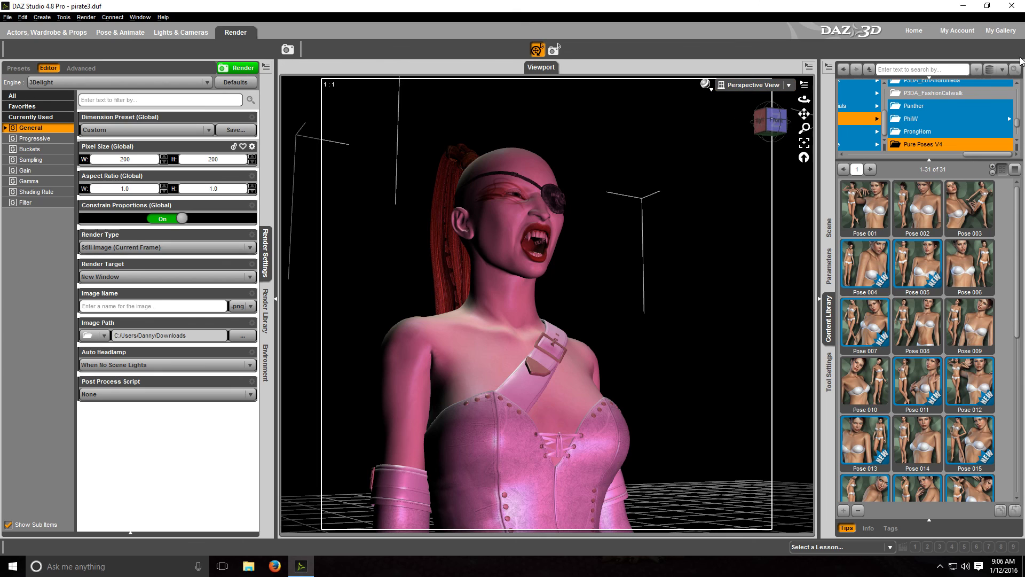
# Step: Close DAZ Studio without saving the changes to the current scene
pyautogui.click(987, 6)
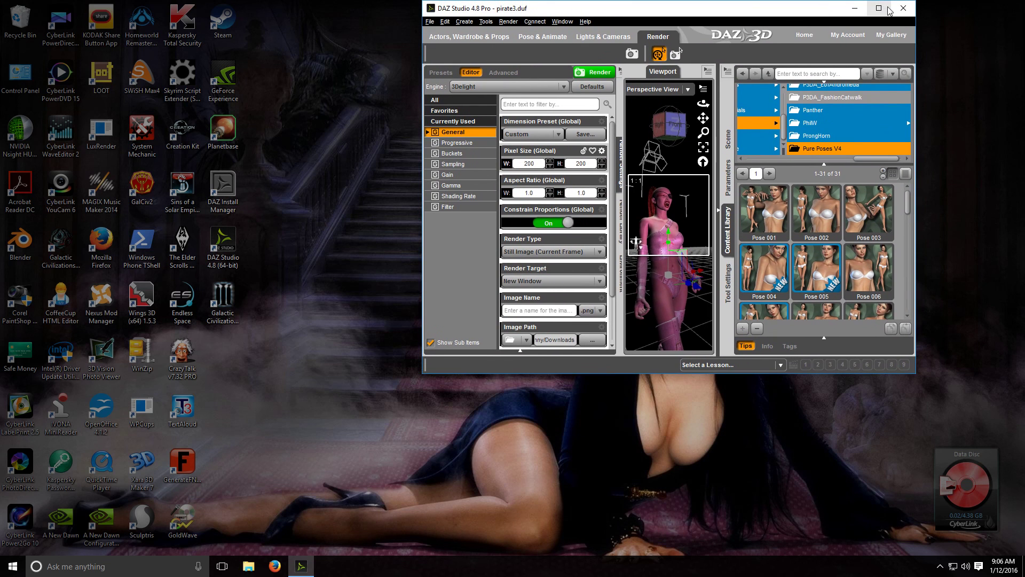
pyautogui.click(904, 10)
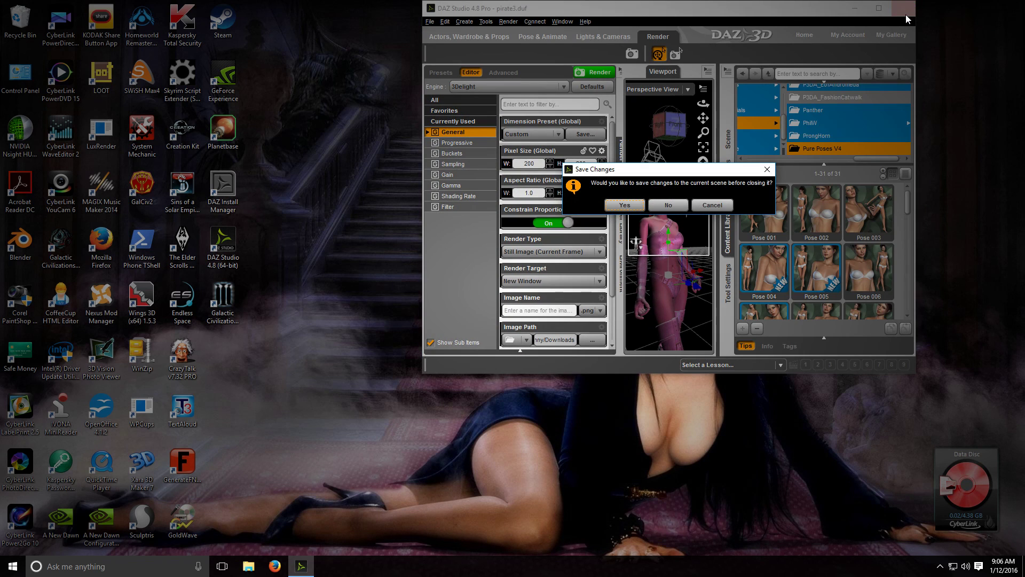
pyautogui.click(662, 205)
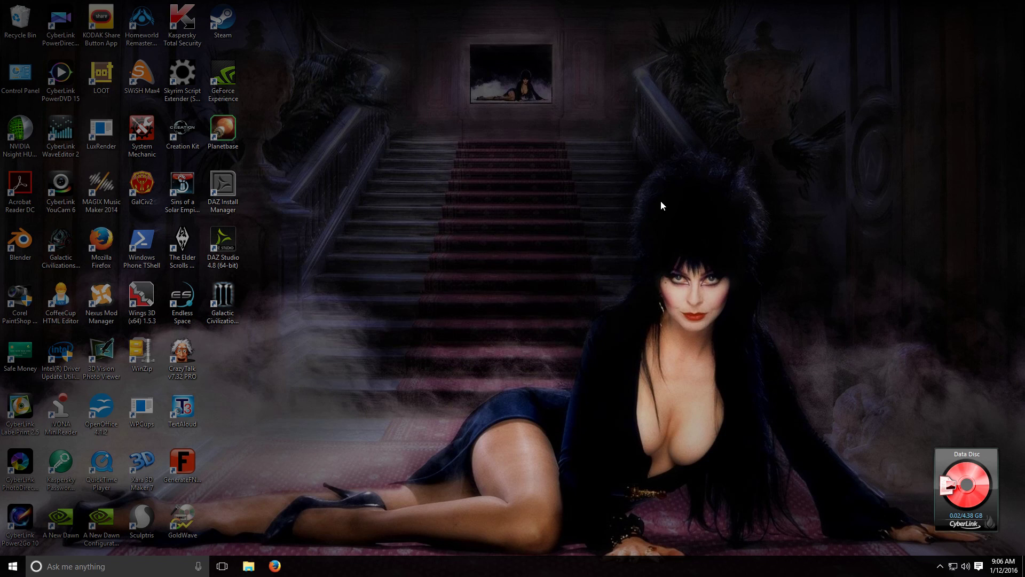